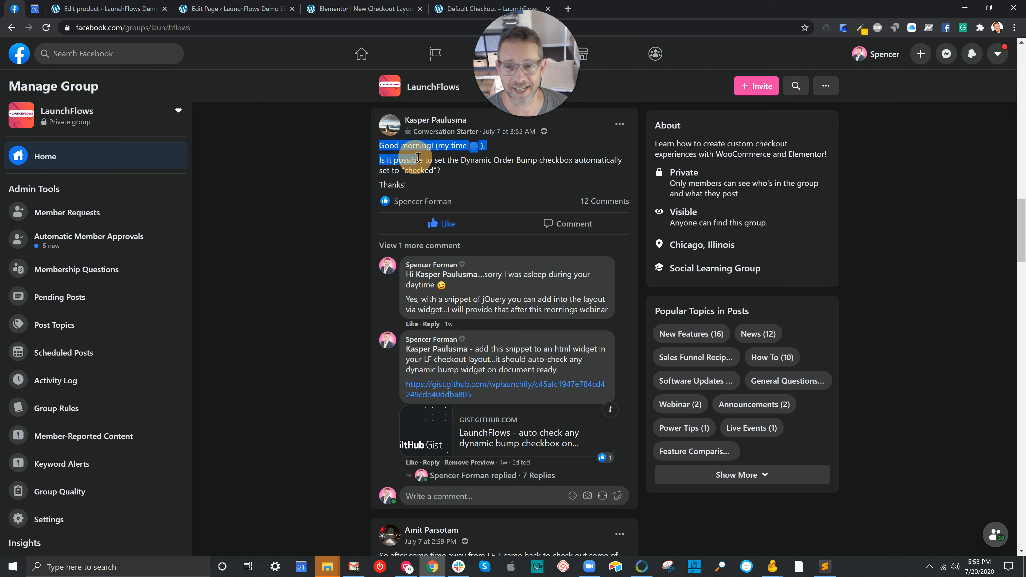
Look over the group question about automatically checking the Dynamic Order Bump checkbox and the Default Checkout page
left_click(452, 170)
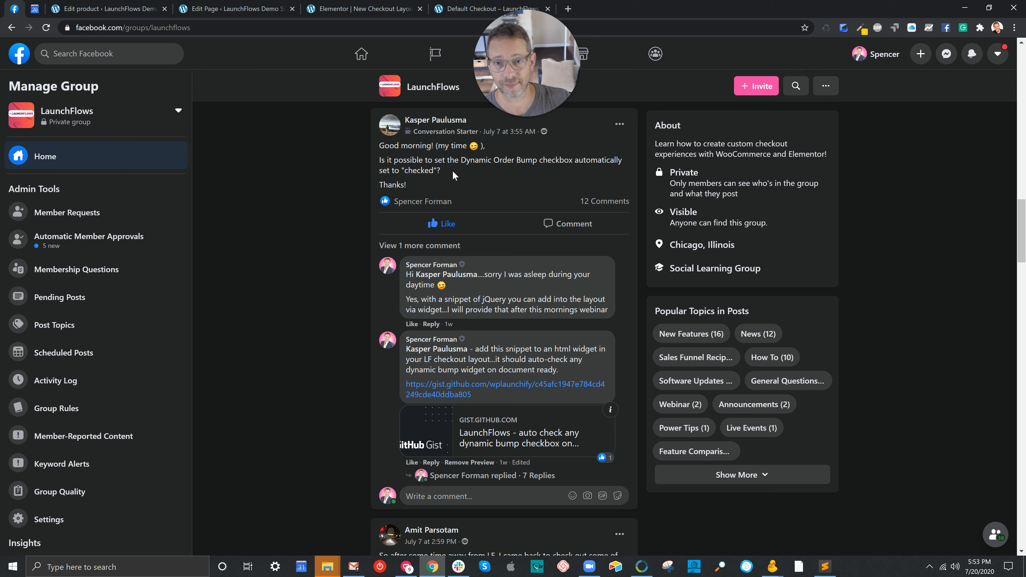
left_click(467, 8)
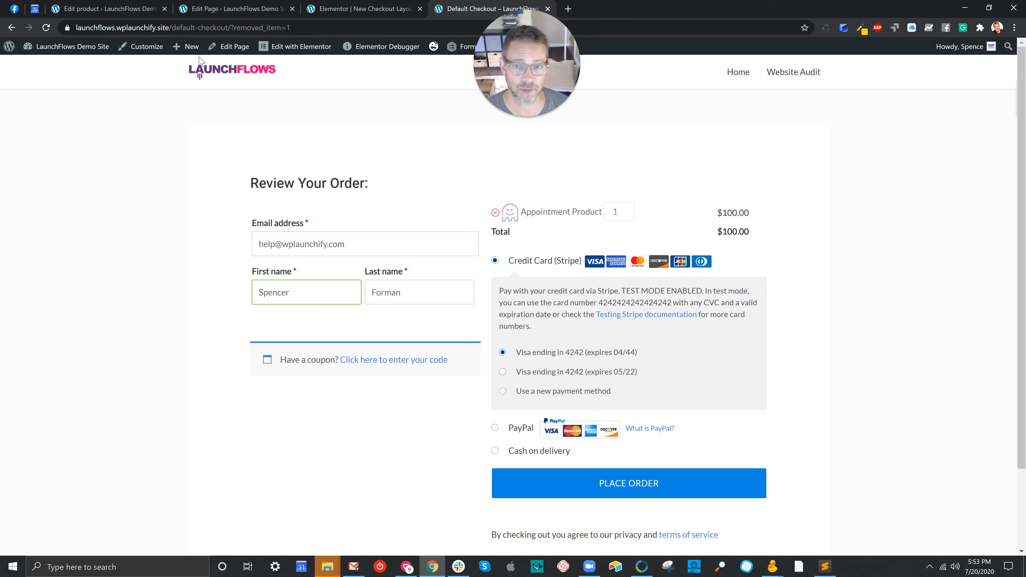
Draft a multi-product checkout URL in a new tab by adding IDs 38522 and 38533 to the Appointment Product's direct checkout link, then discard it
left_click(139, 15)
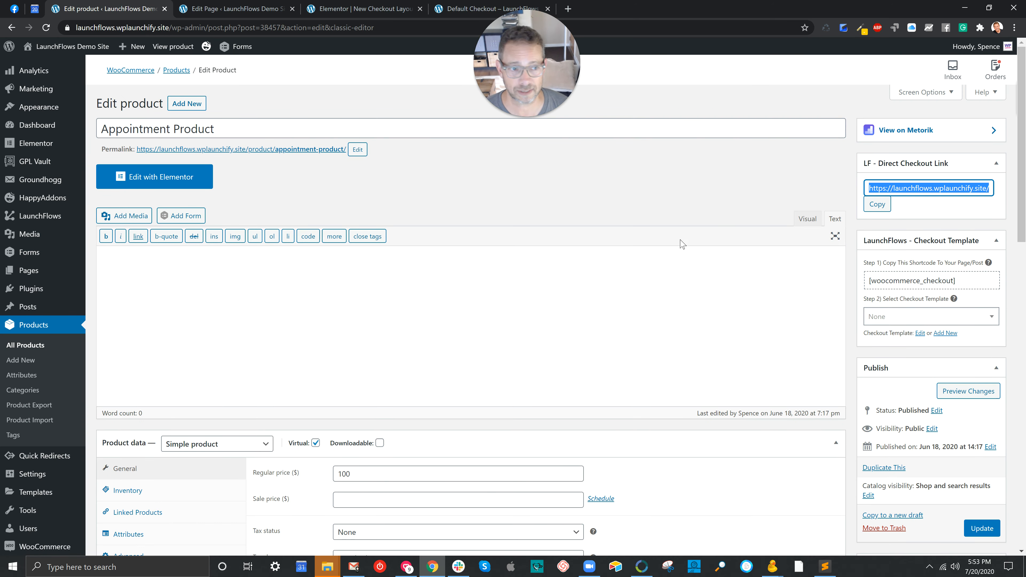
left_click(877, 204)
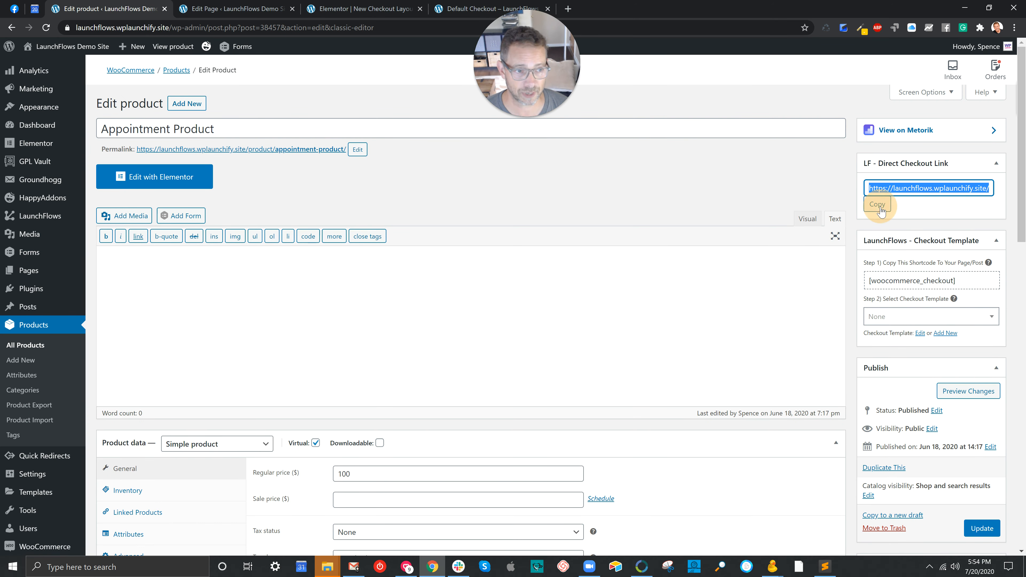
left_click(568, 8)
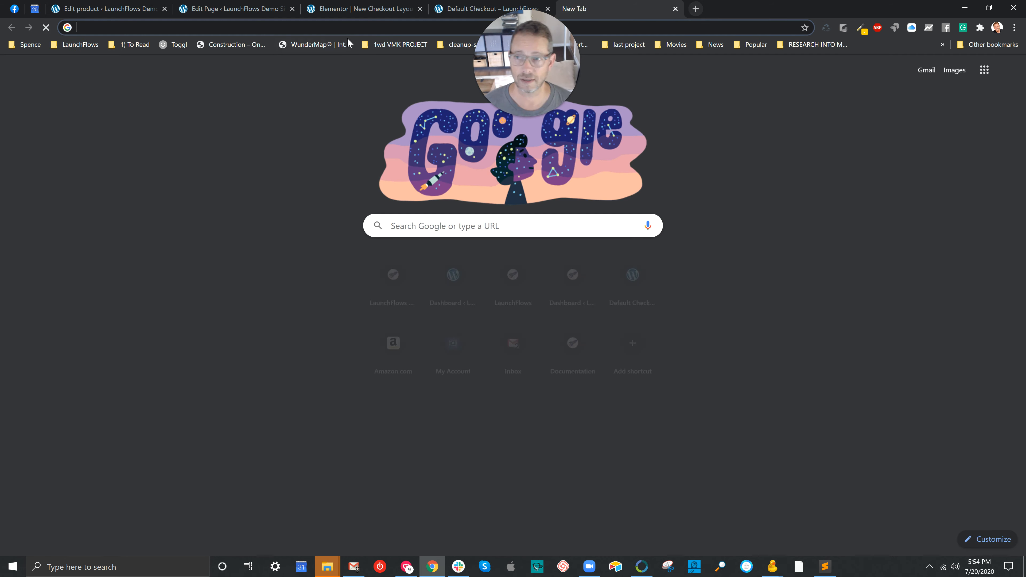
key("ctrl+v")
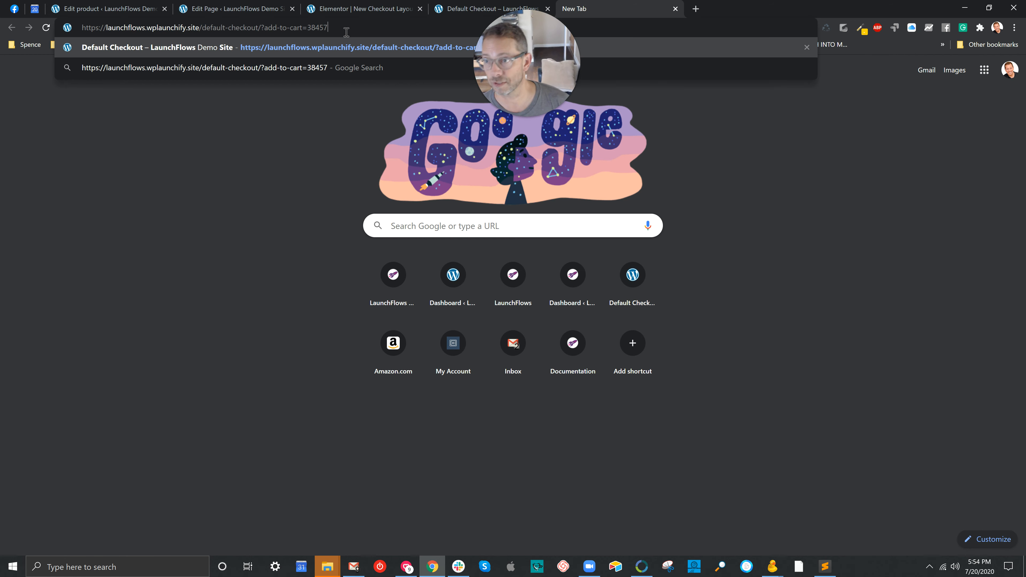
type(",")
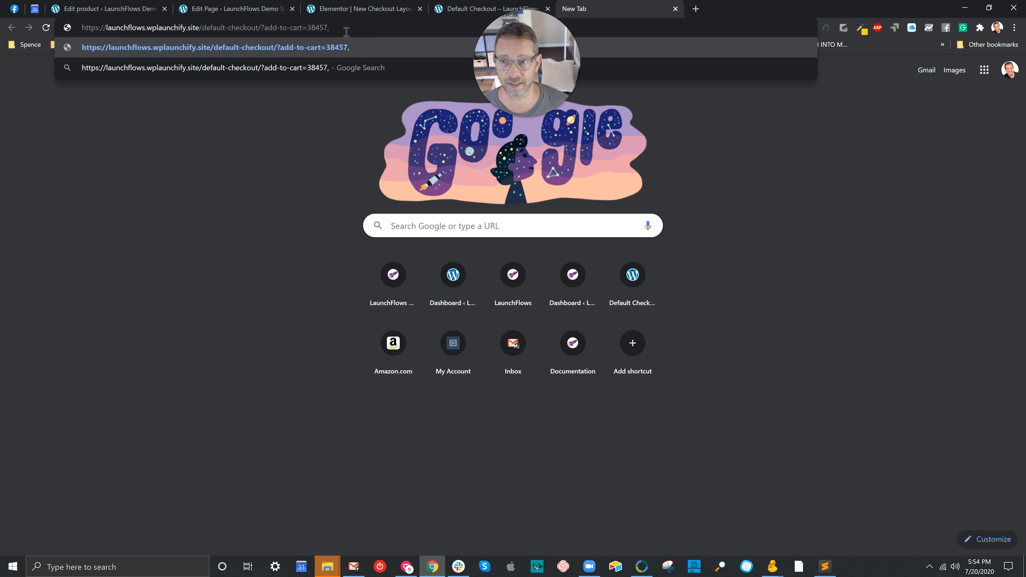
type("3")
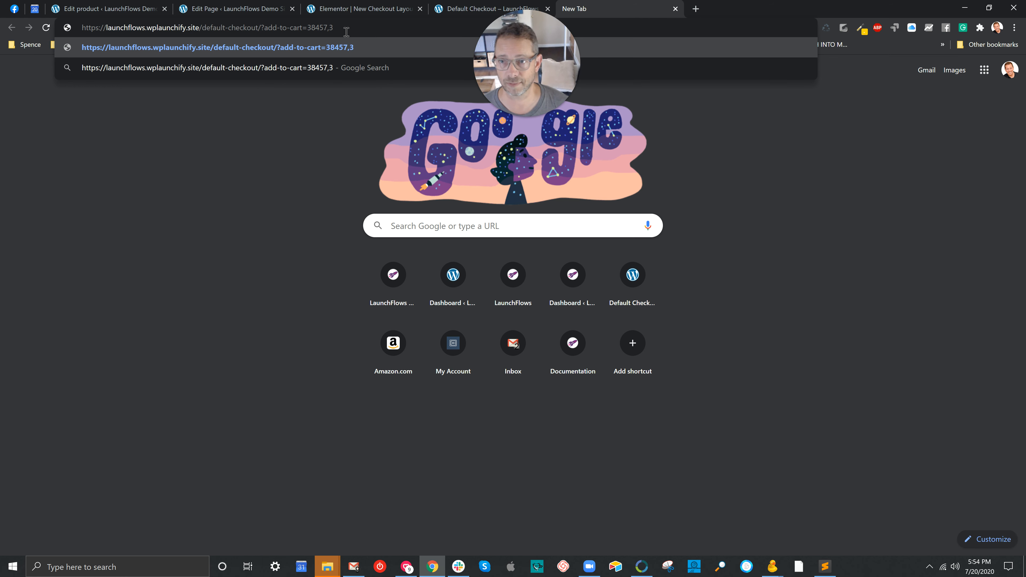
type("8522,")
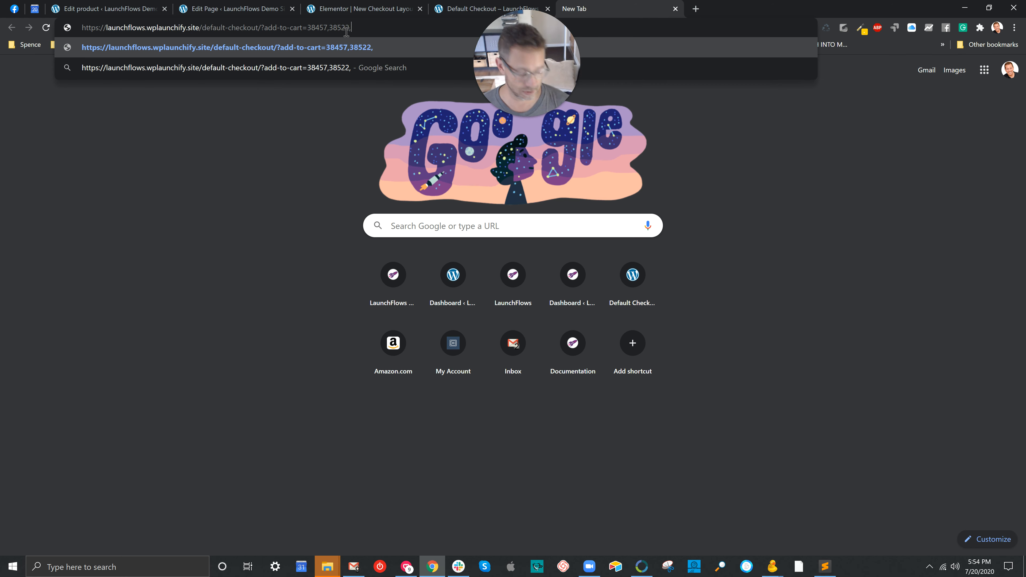
type("38533")
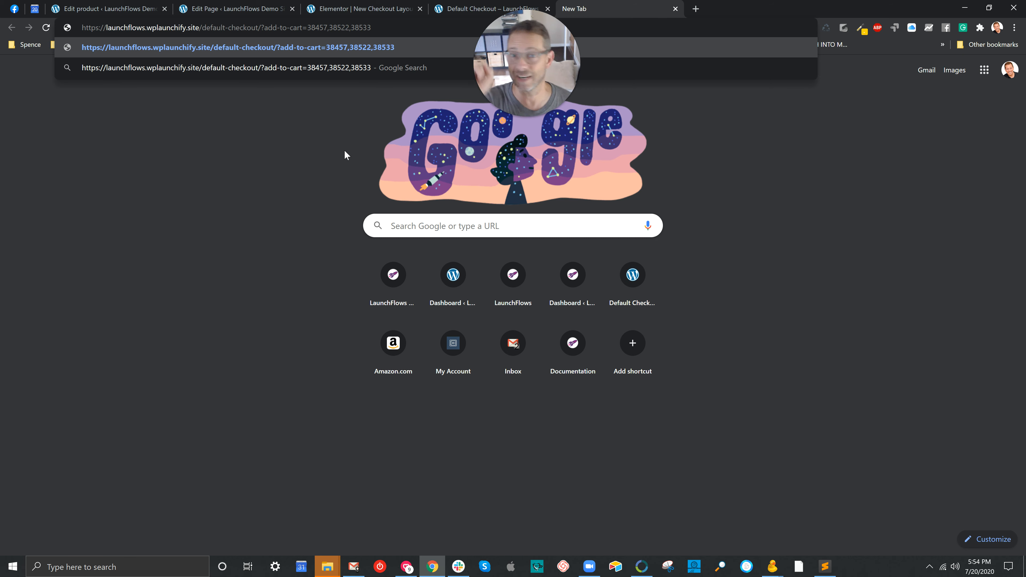
left_click(674, 9)
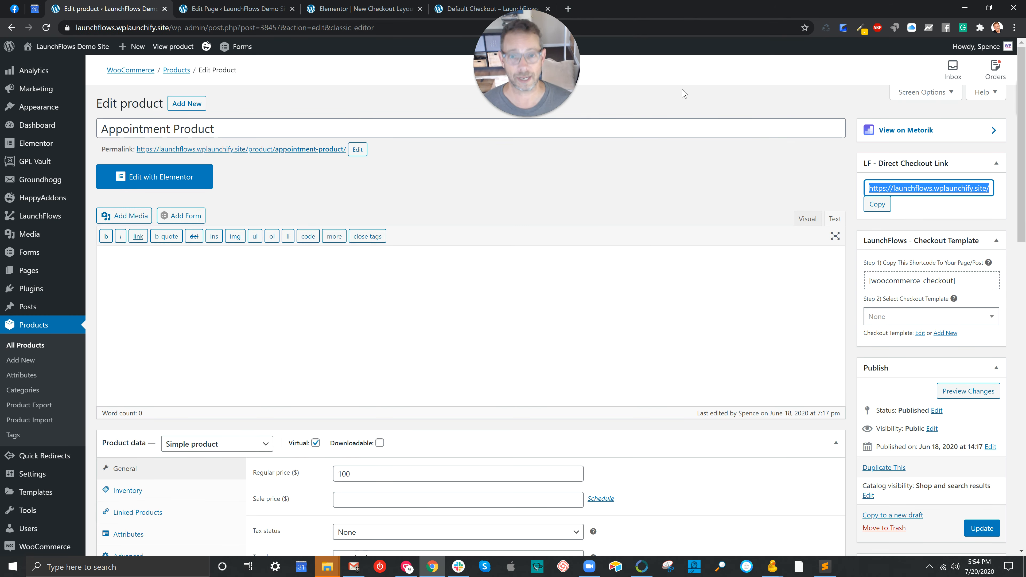
Examine the Default Checkout page and, in its page editor, the checkout shortcode and selected checkout template
left_click(451, 10)
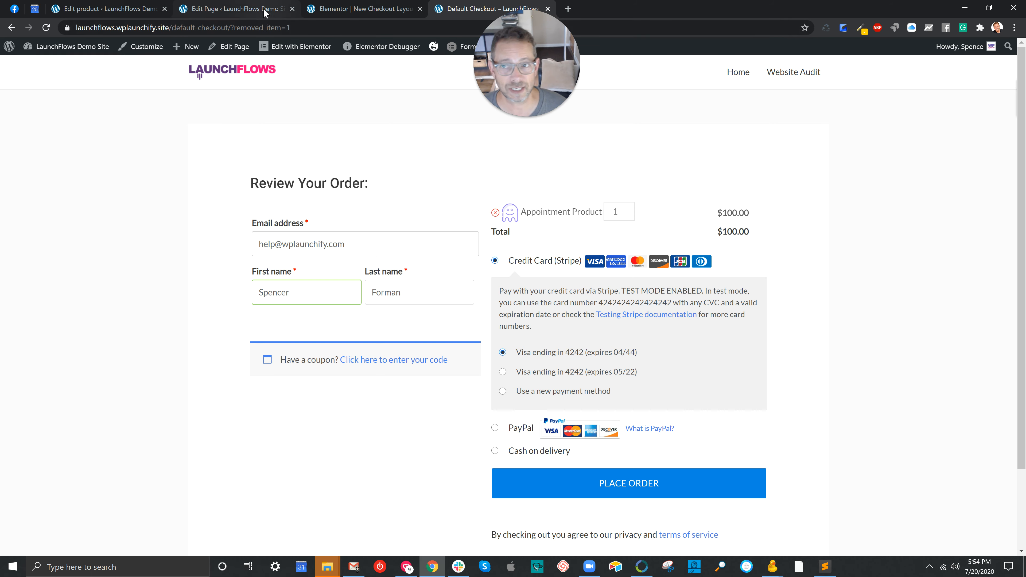
left_click(238, 9)
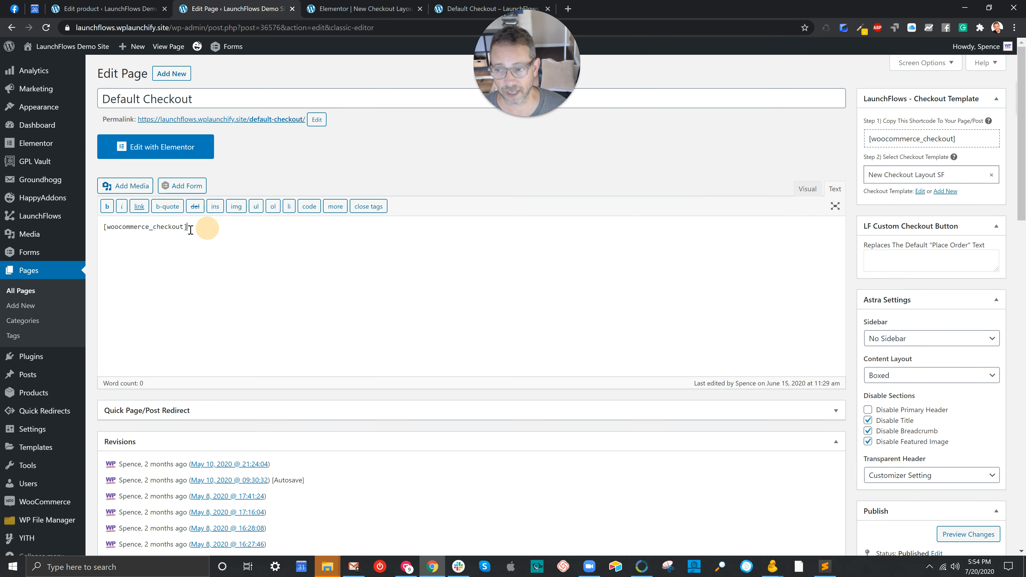
left_click_drag(189, 227, 130, 228)
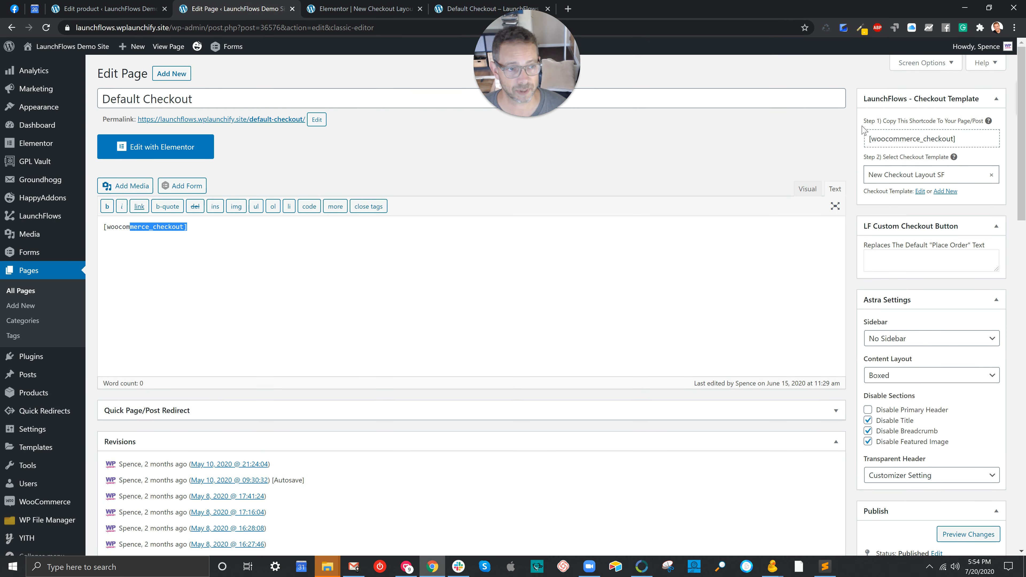
left_click_drag(860, 159, 949, 161)
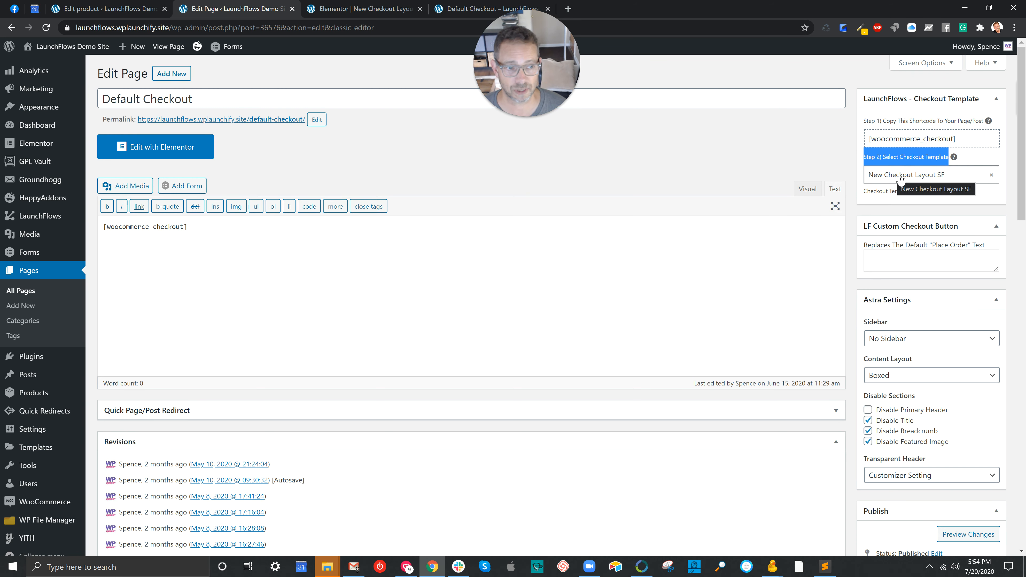
In the Elementor checkout layout, inspect the component type and product ID of the "Always Show This Product In Checkout" component
left_click(353, 10)
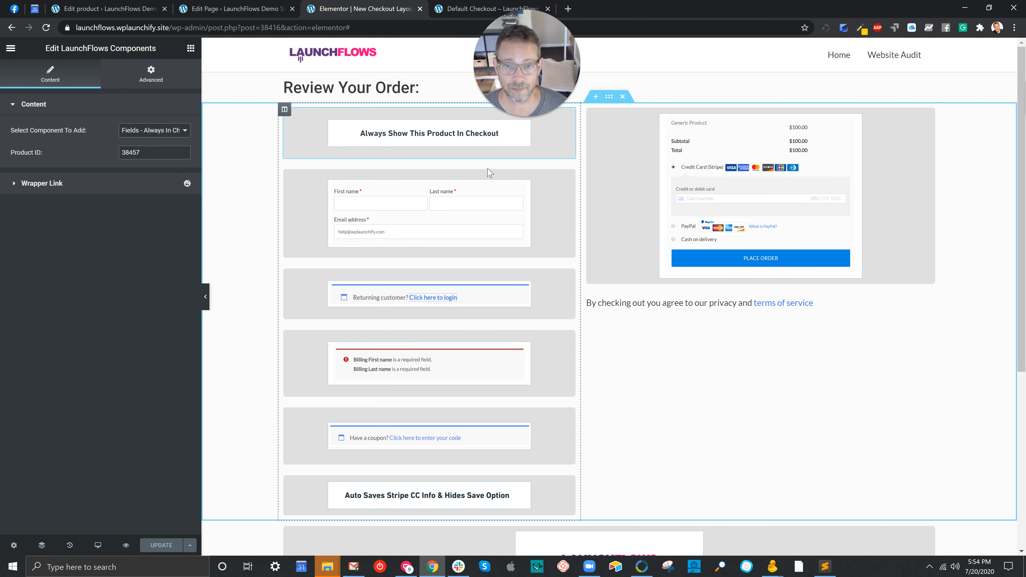
left_click(429, 139)
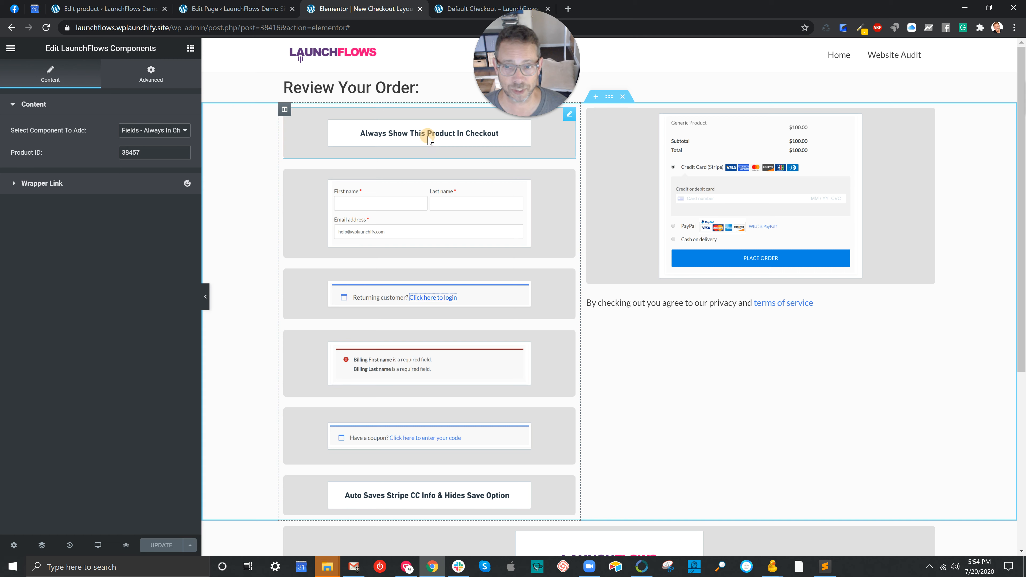
left_click(329, 145)
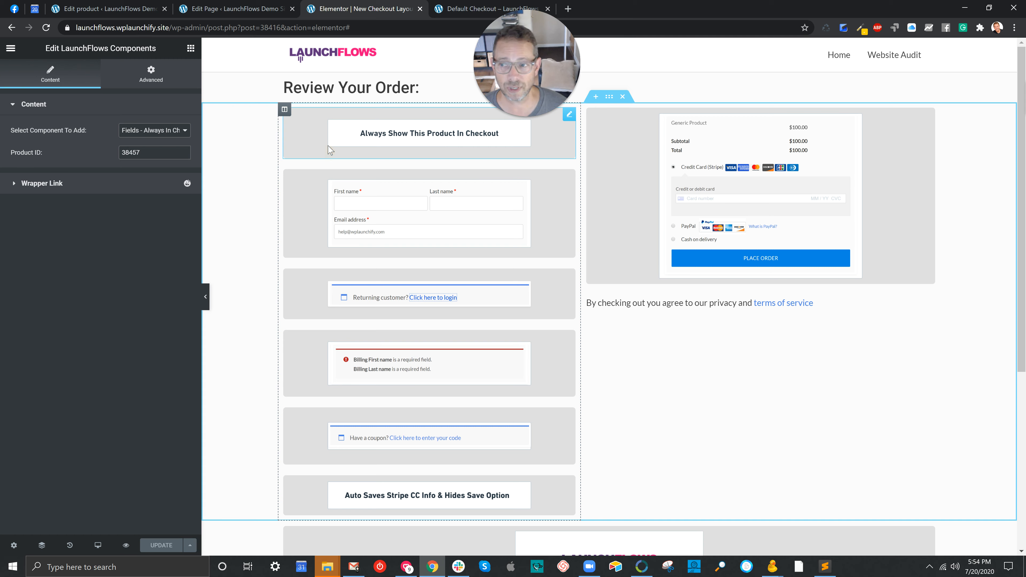
left_click(150, 131)
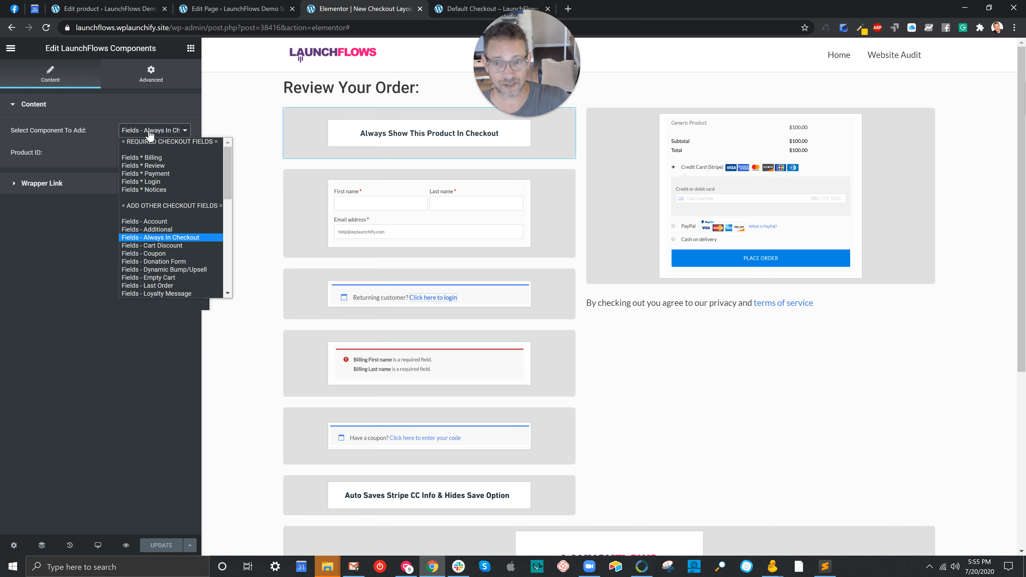
left_click(263, 130)
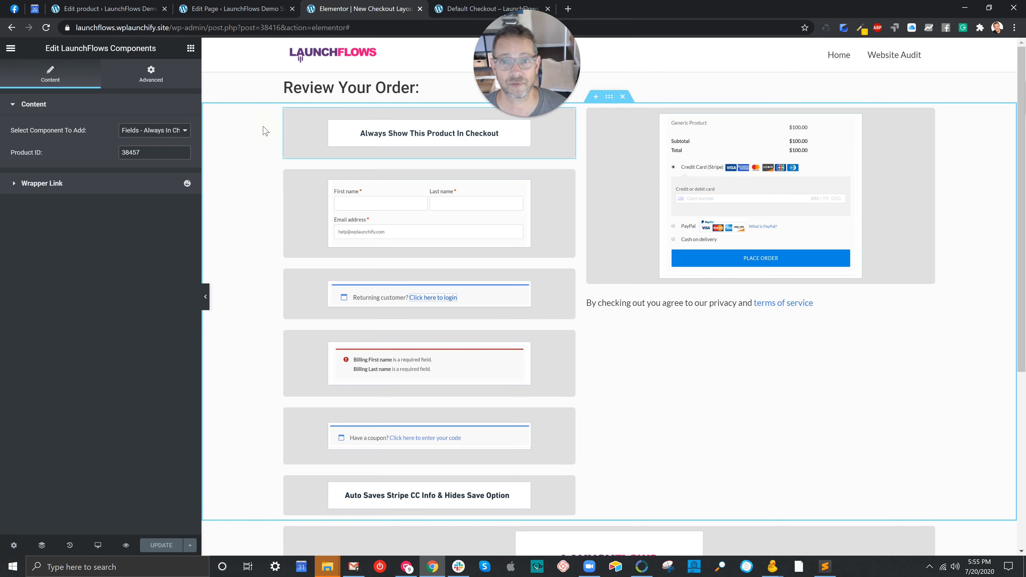
left_click(332, 126)
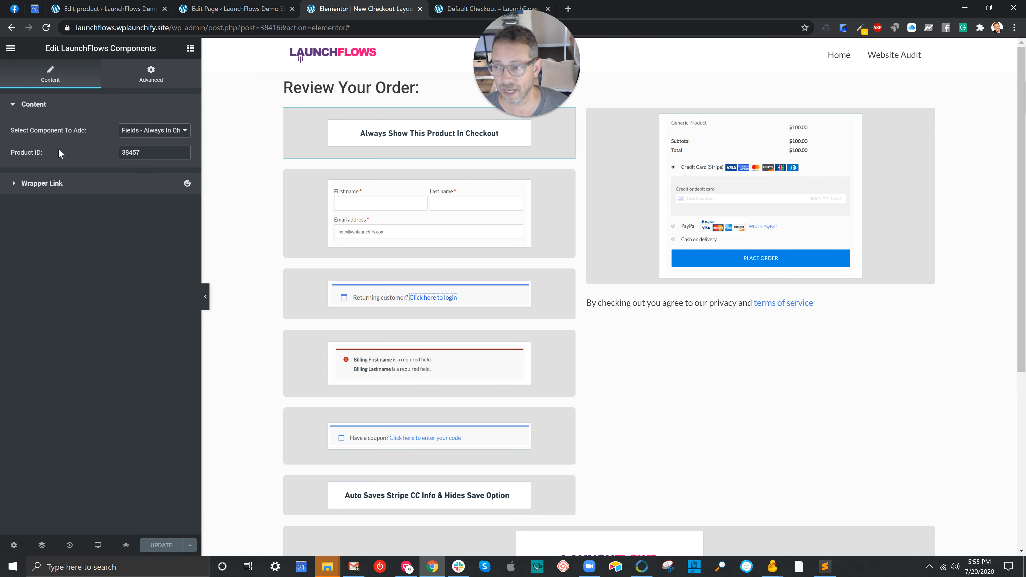
left_click(23, 152)
left_click(161, 150)
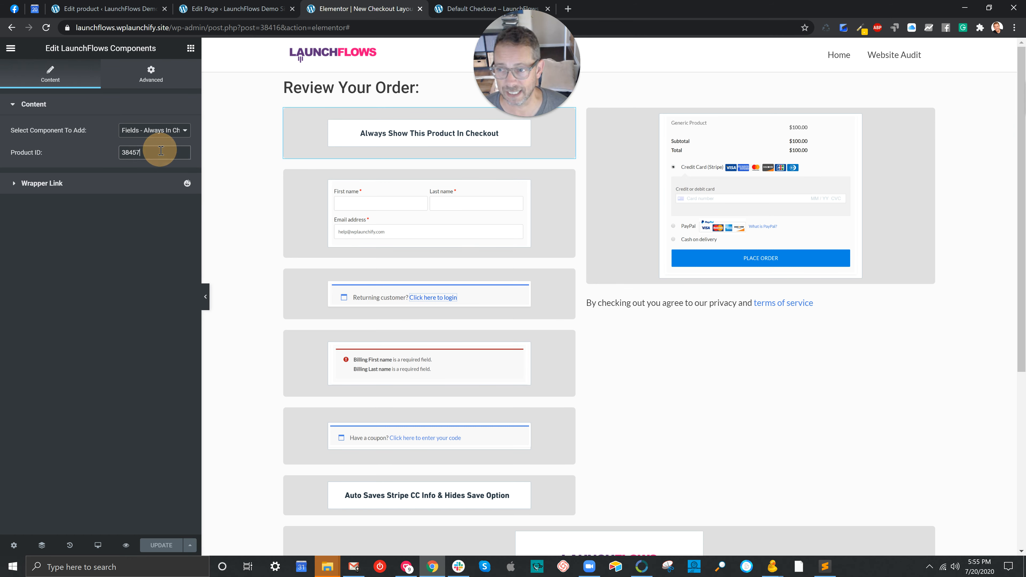
double_click(123, 150)
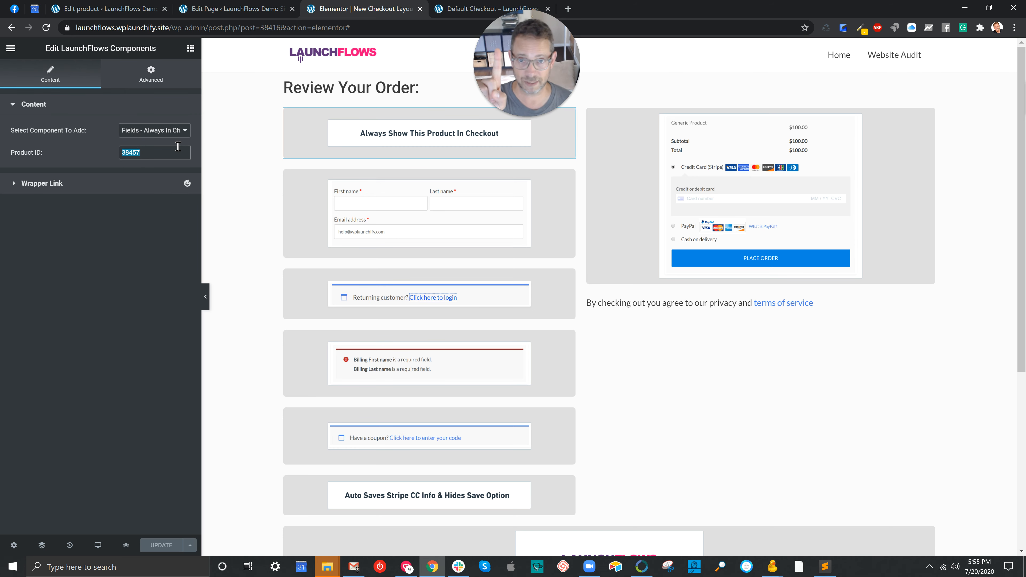
Locate the Appointment Product's ID in its edit page URL and in its direct checkout link
left_click(106, 10)
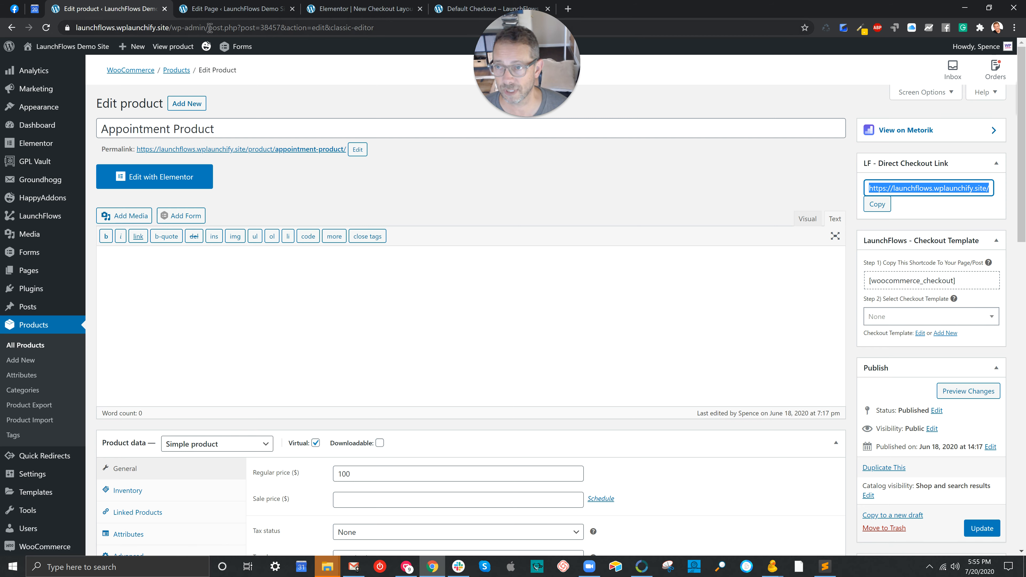
left_click_drag(241, 28, 282, 29)
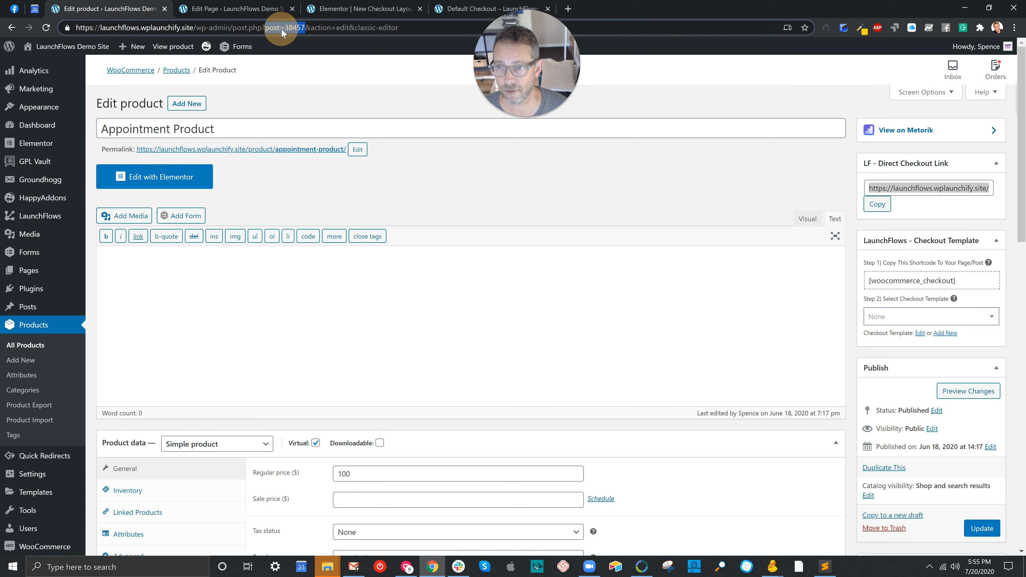
left_click(590, 165)
left_click(882, 189)
left_click_drag(883, 188, 990, 188)
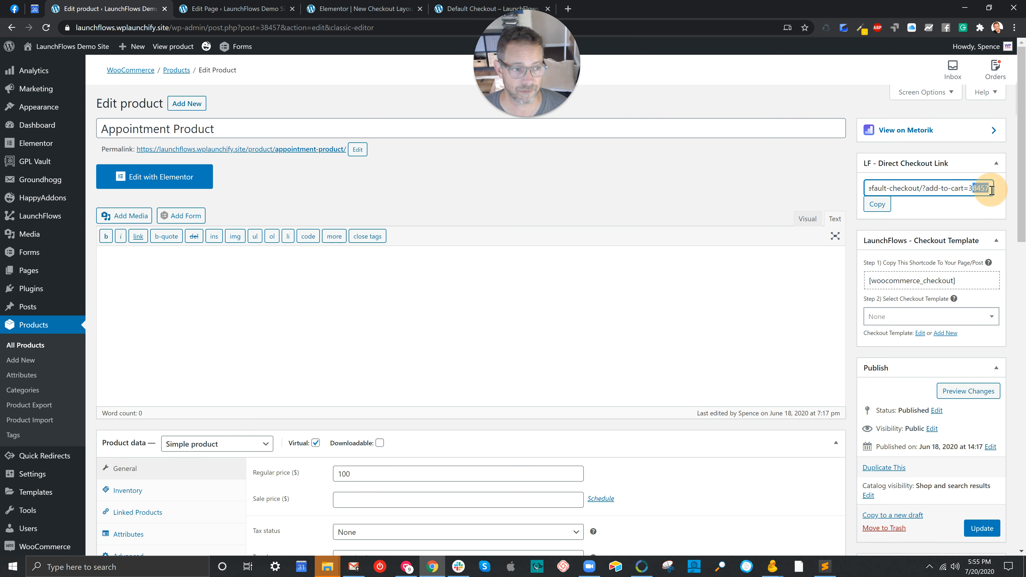
left_click(382, 181)
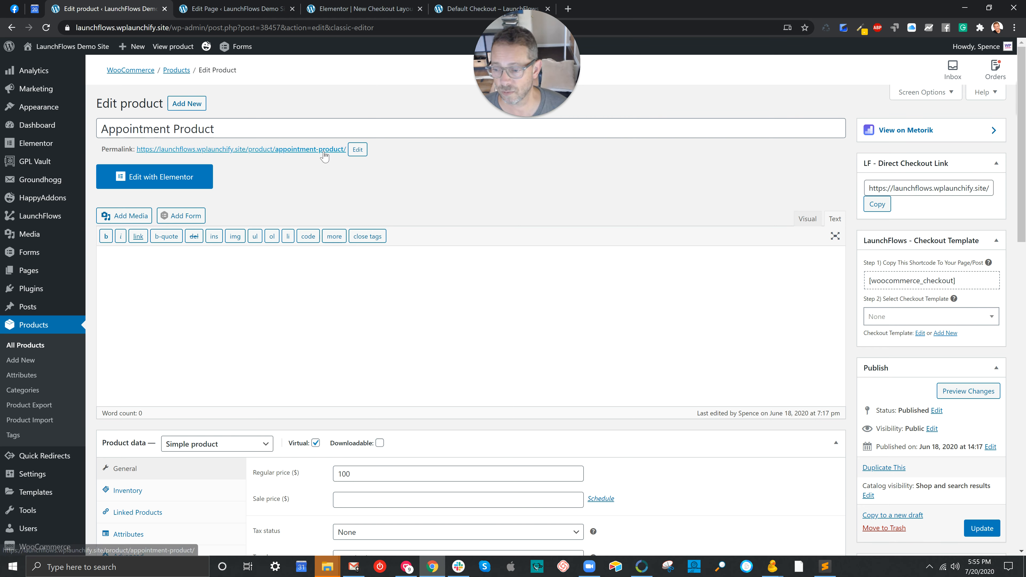
Open the list of all products and locate the Appointment Product's ID there
scroll(355, 204, "down", 15)
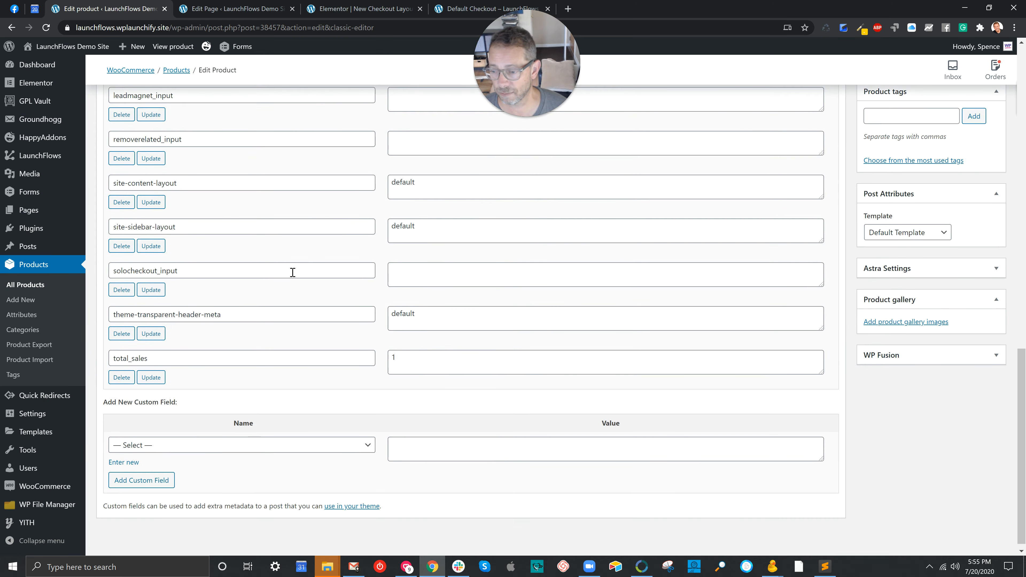
left_click(47, 285)
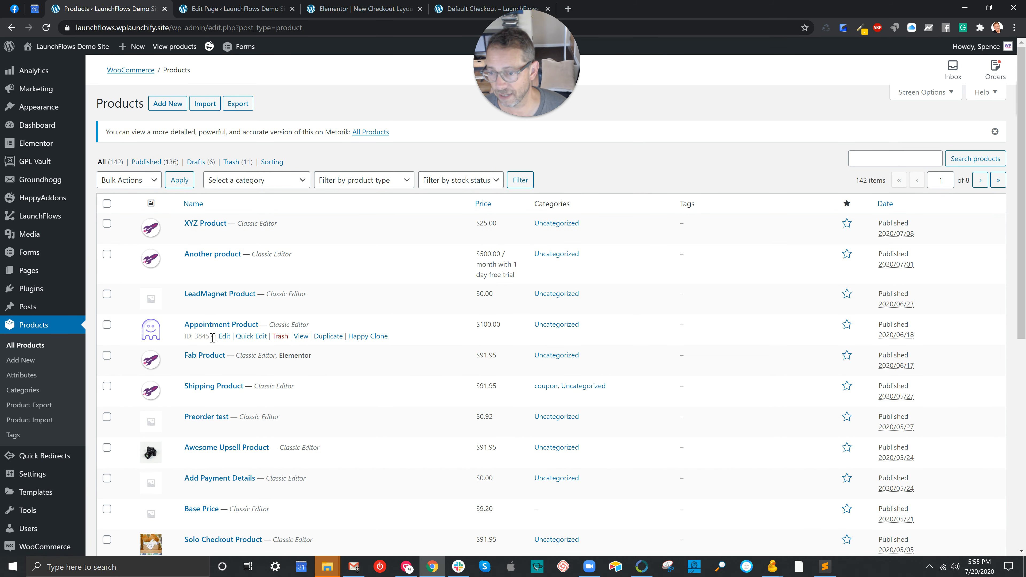
left_click_drag(213, 338, 195, 338)
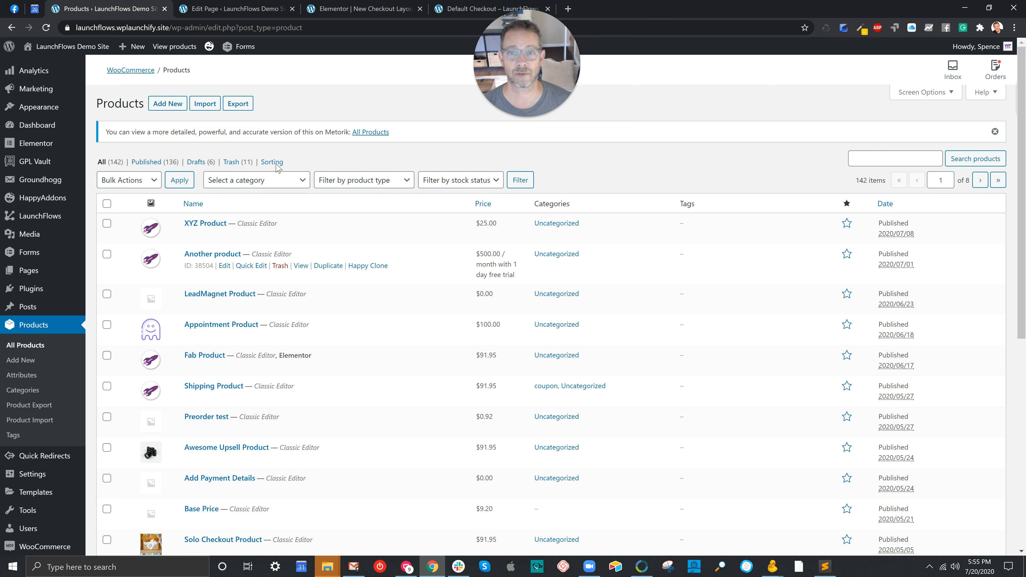
Duplicate the "Always Show This Product In Checkout" component in the Elementor checkout layout
left_click(344, 5)
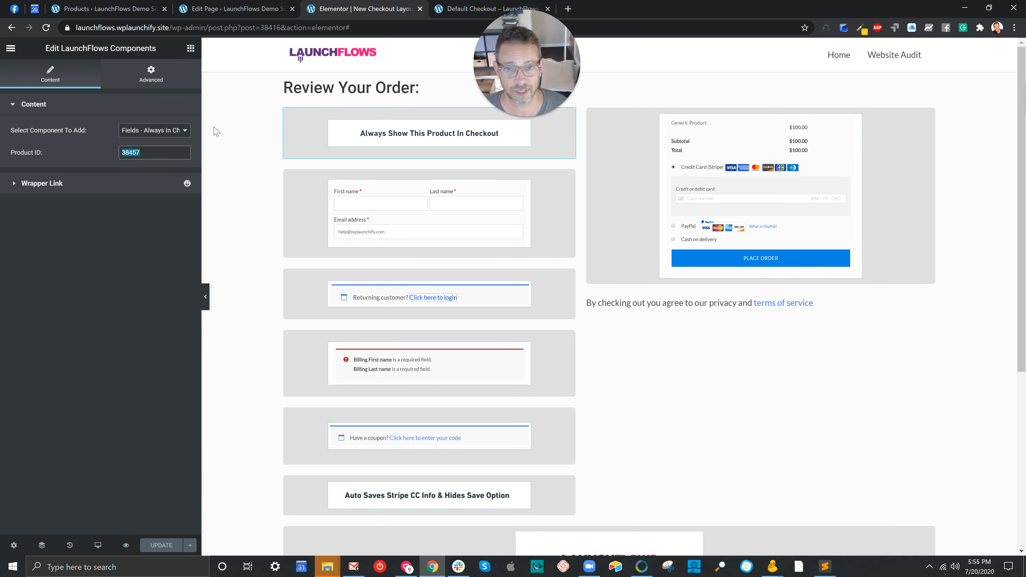
left_click(428, 110)
right_click(428, 114)
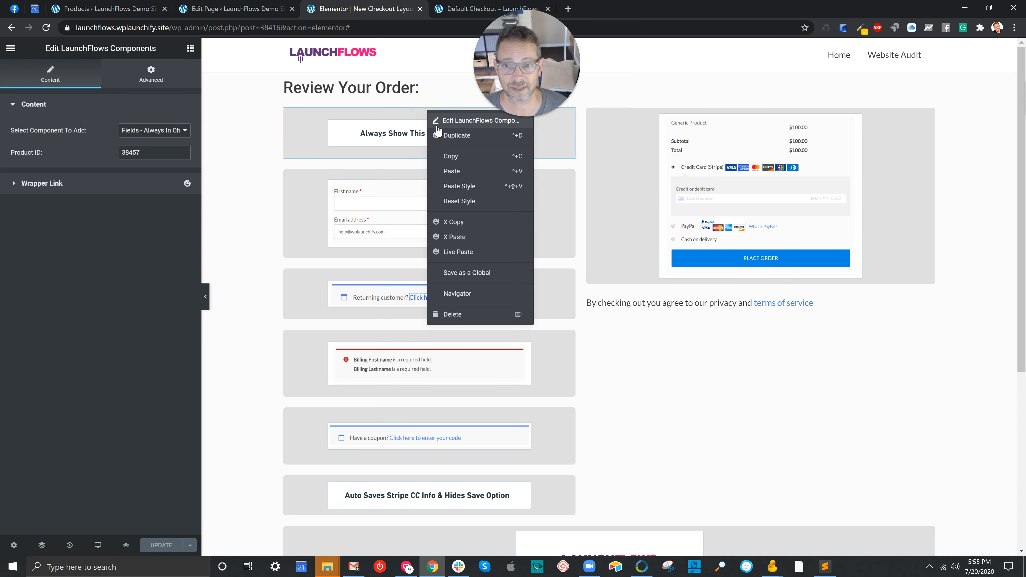
left_click(445, 135)
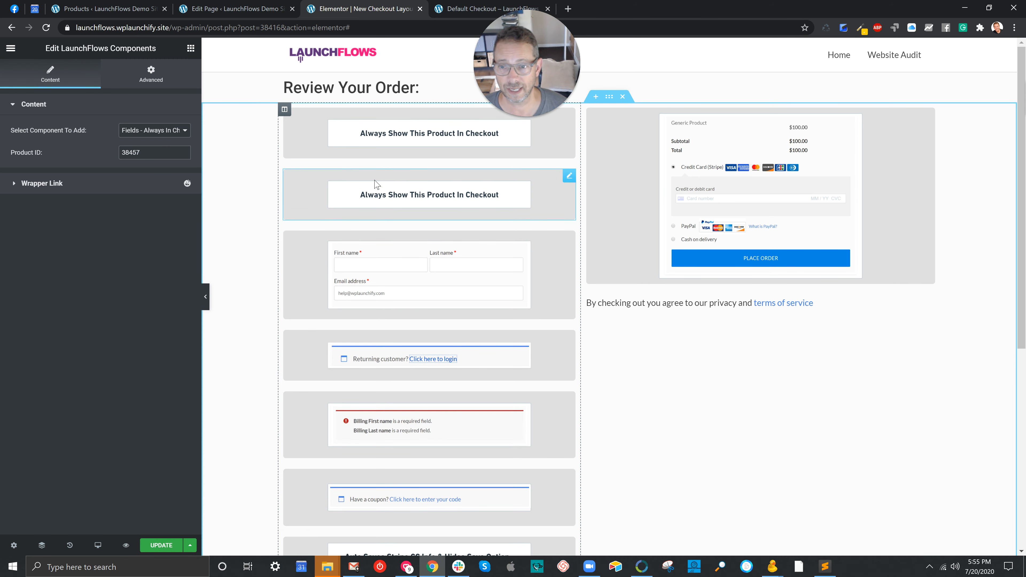
Look up another product's ID in the product list and set the duplicated component's product ID to 38522
left_click(83, 152)
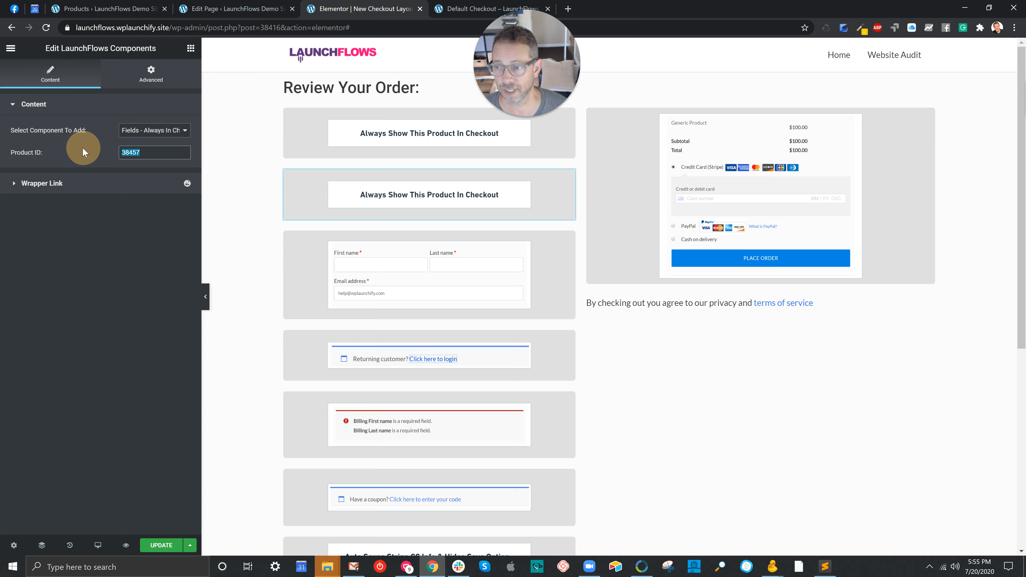
left_click(80, 11)
left_click_drag(215, 235, 193, 235)
left_click(340, 11)
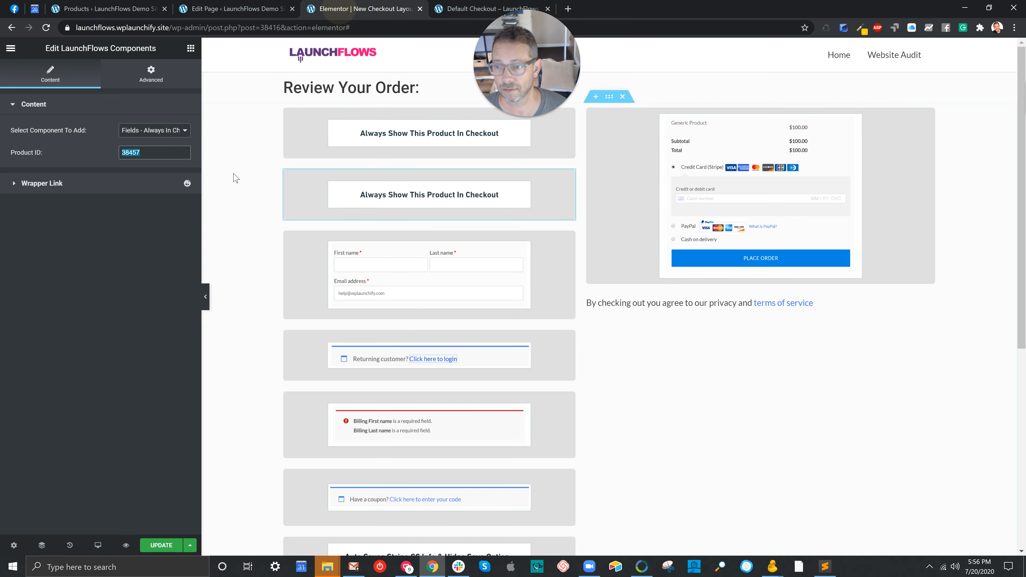
type("38522")
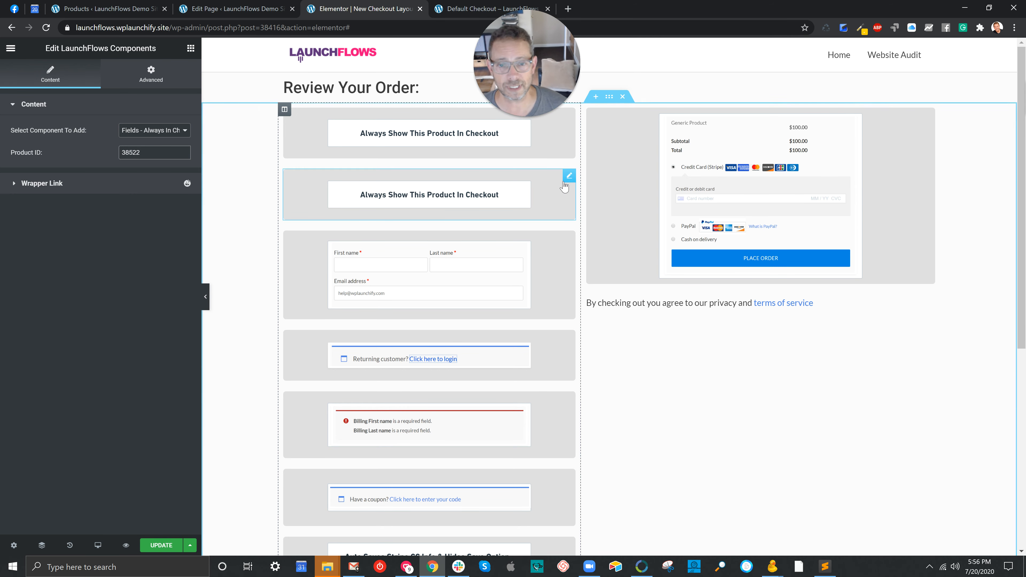
Remove the duplicated "Always Show This Product In Checkout" component from the saved layout and view the Default Checkout page
right_click(571, 176)
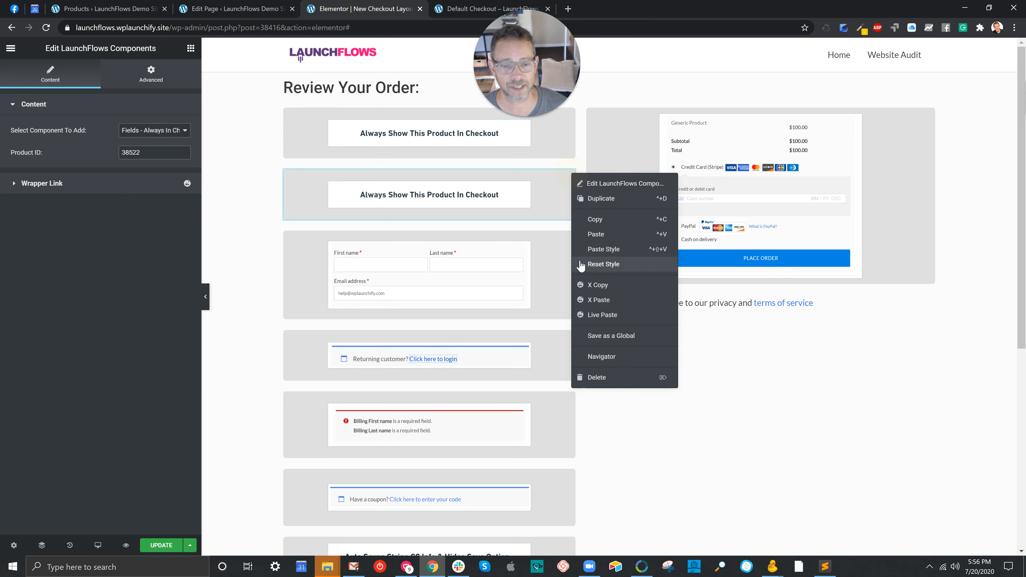
left_click(598, 378)
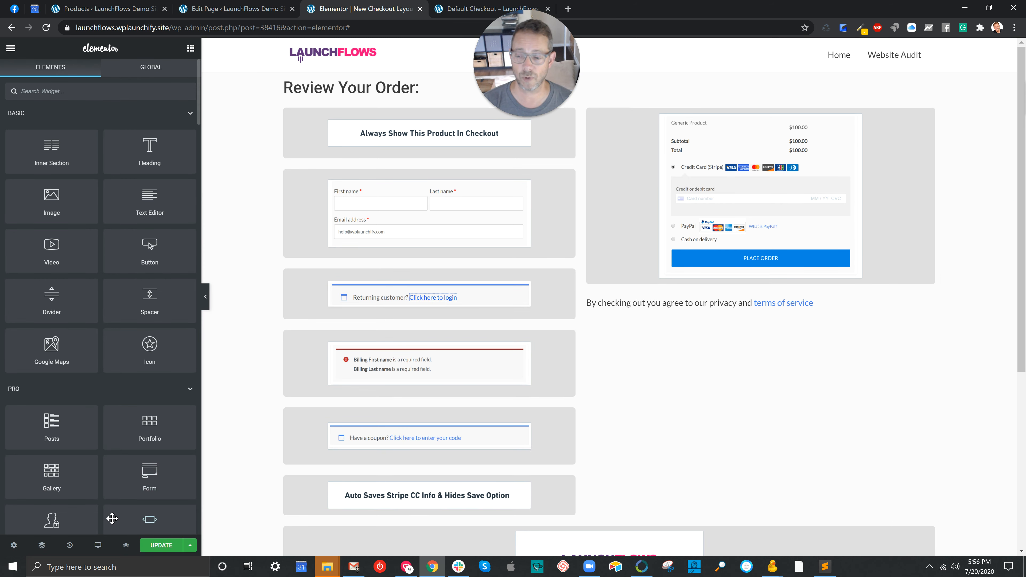
left_click(160, 548)
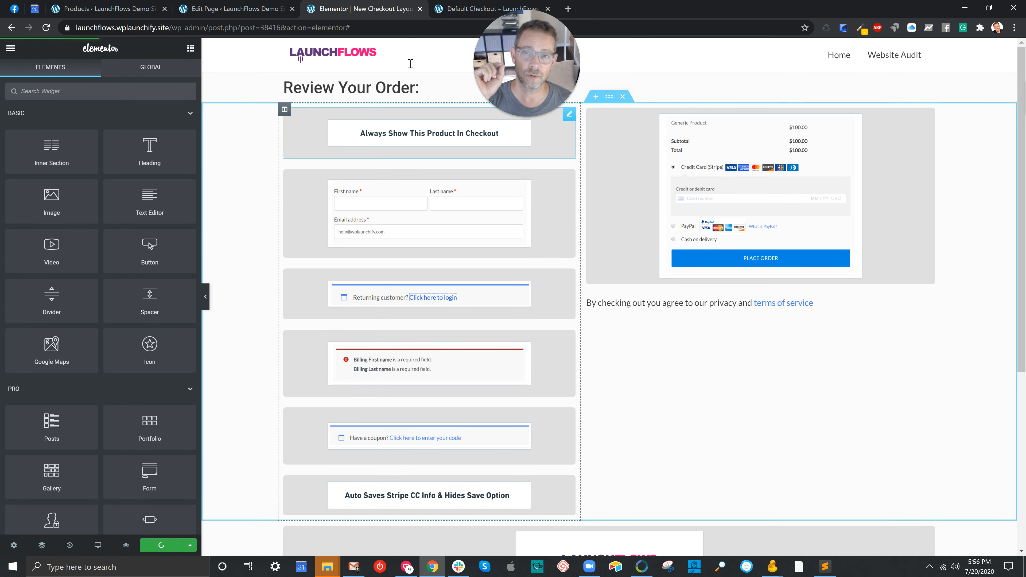
left_click(447, 9)
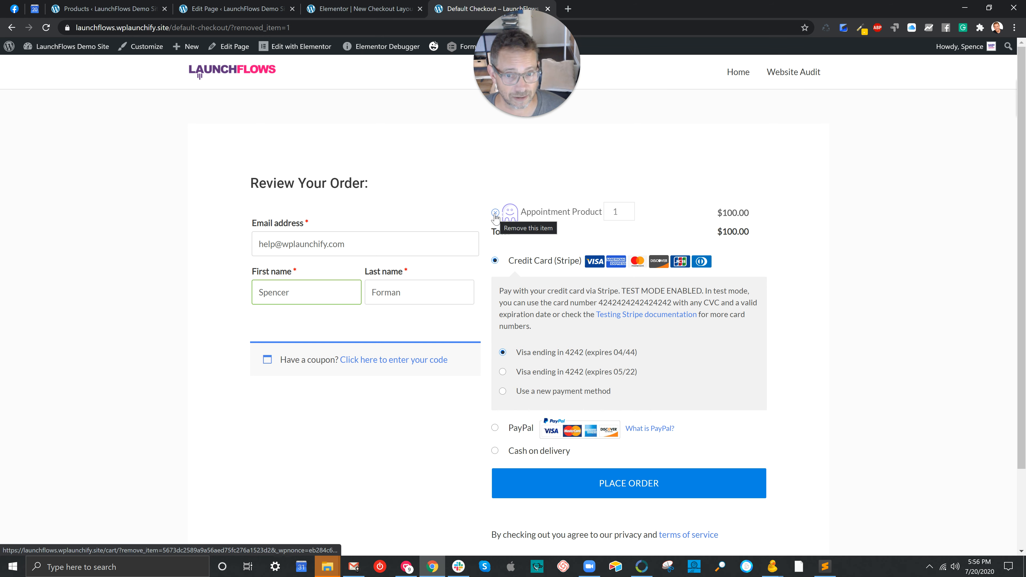
In the Elementor layout, move the "Always Show This Product In Checkout" component directly above the Style Manager component and save the layout
left_click(364, 8)
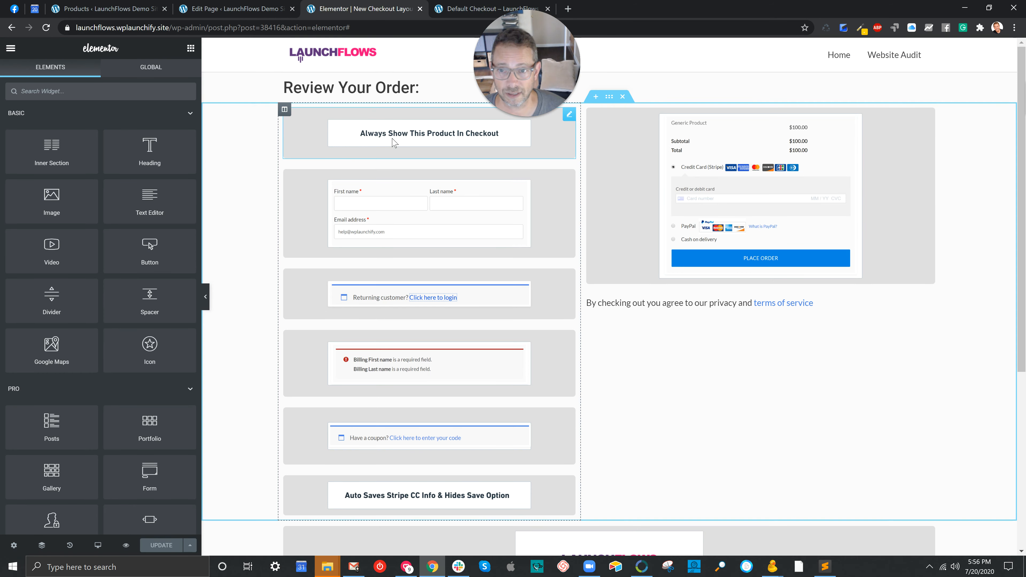
left_click_drag(395, 133, 702, 377)
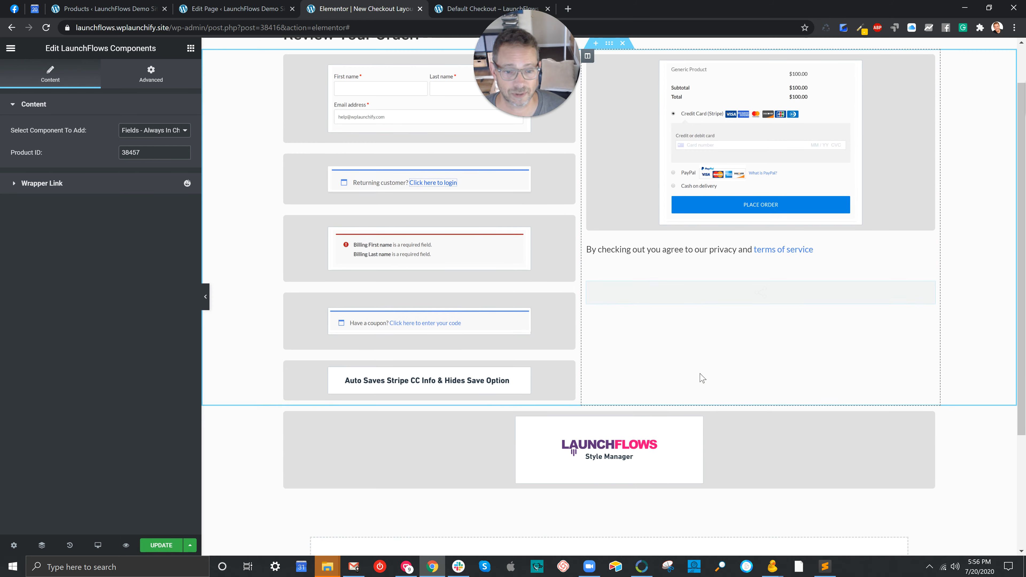
left_click_drag(698, 302, 612, 418)
left_click(170, 545)
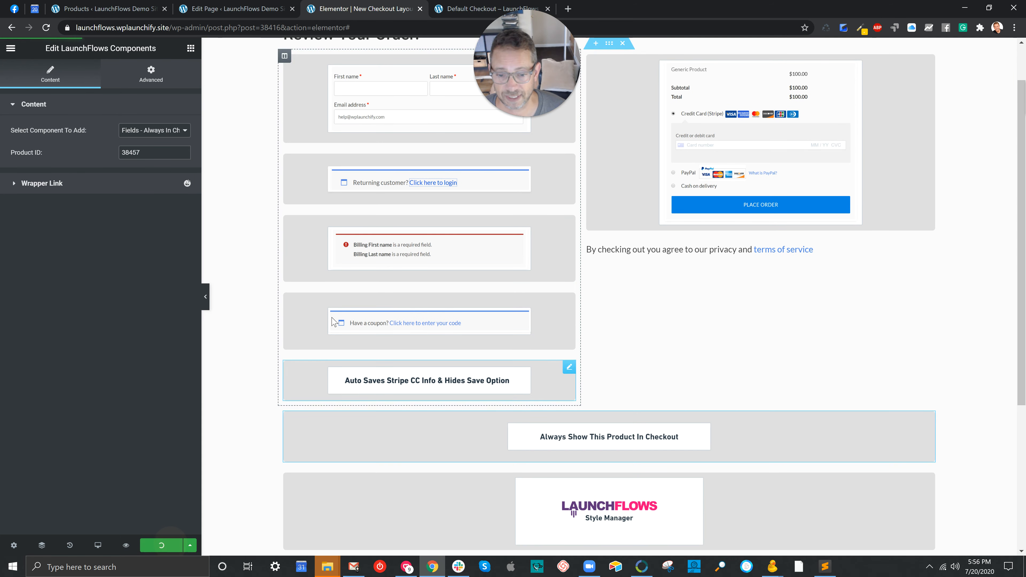
On the Default Checkout page, try removing the Appointment Product from the order and raise its quantity to 3
left_click(466, 9)
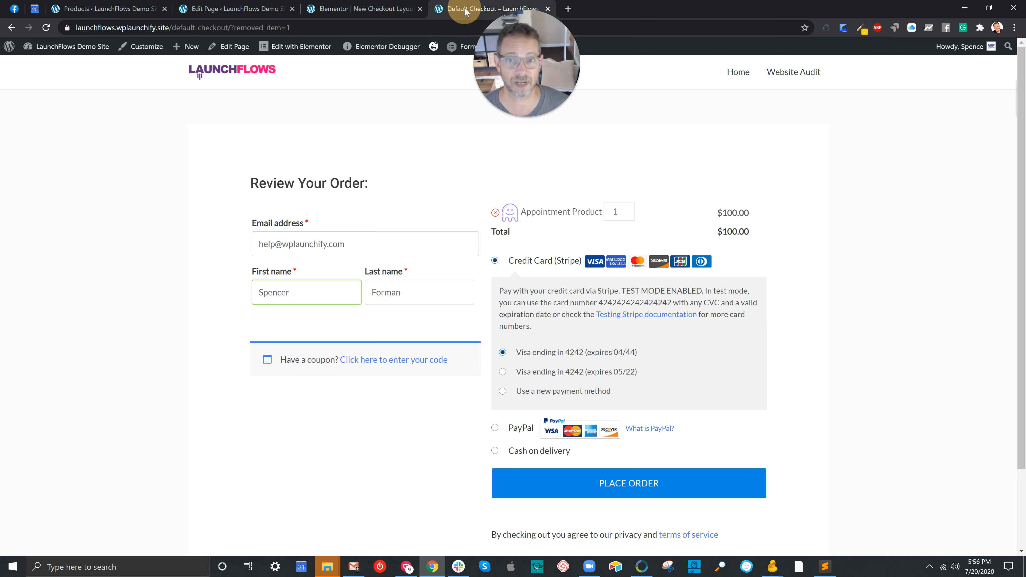
left_click(495, 213)
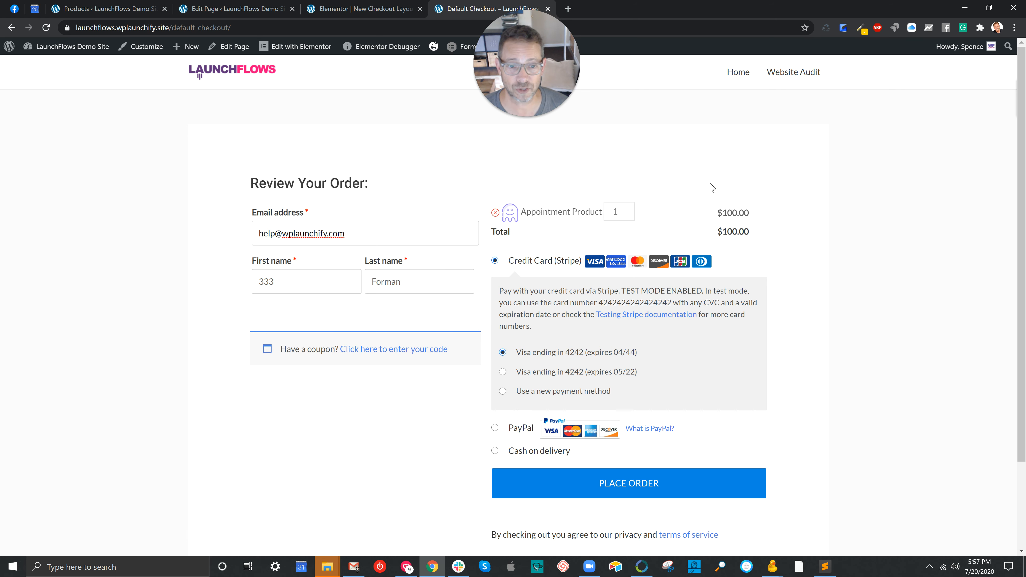
left_click(627, 209)
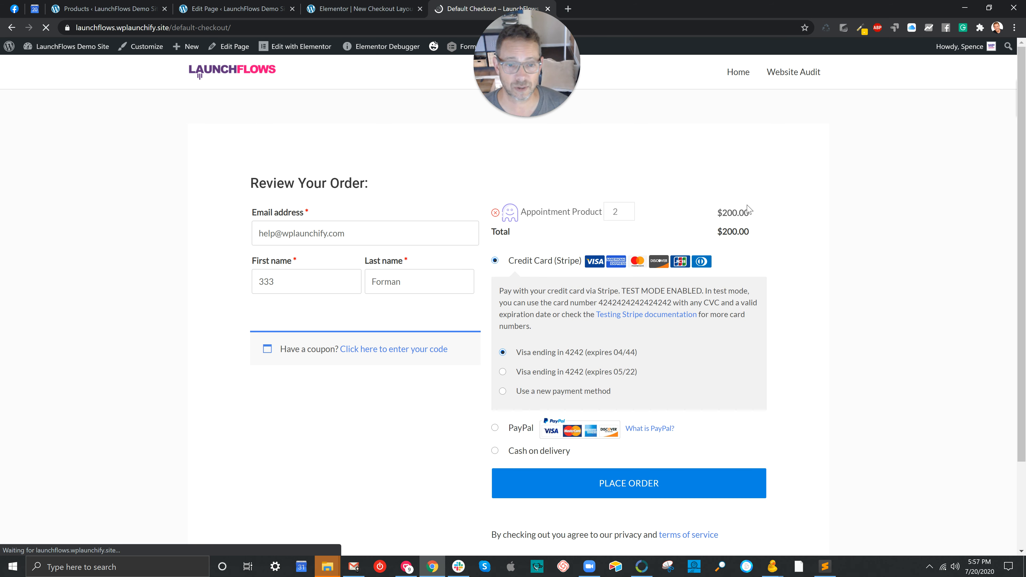
left_click(628, 208)
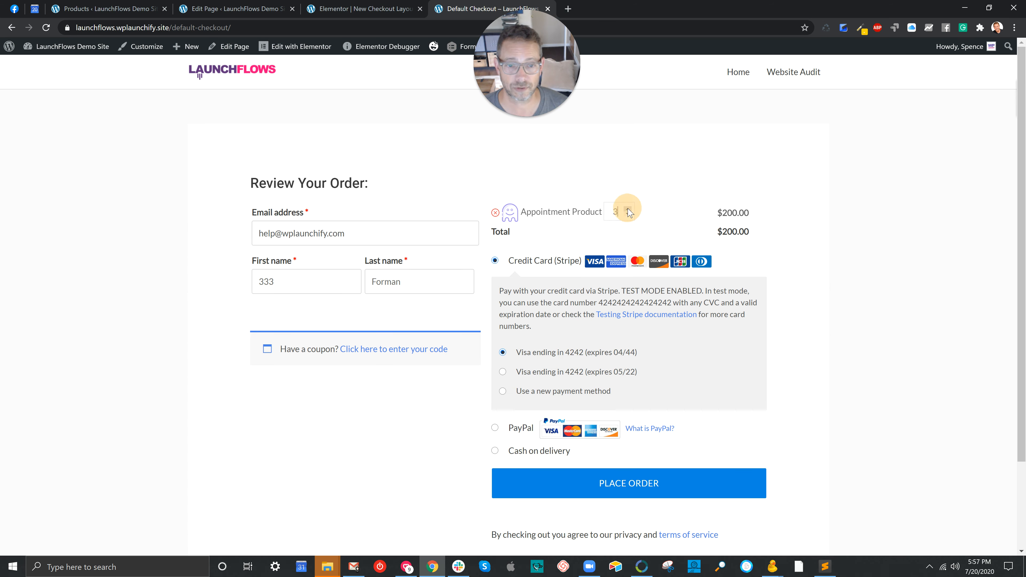